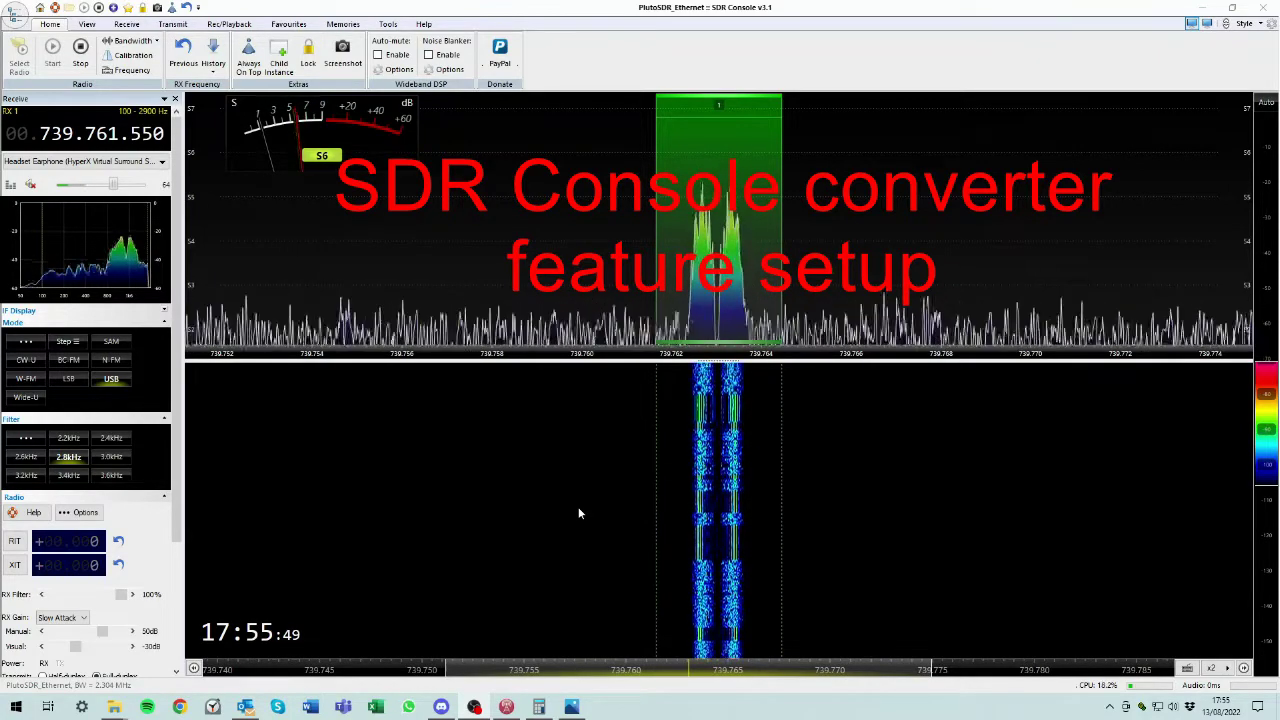
Step: Open Calculator and enter the beacon frequency 10,489,750,000
mouse_move(578, 513)
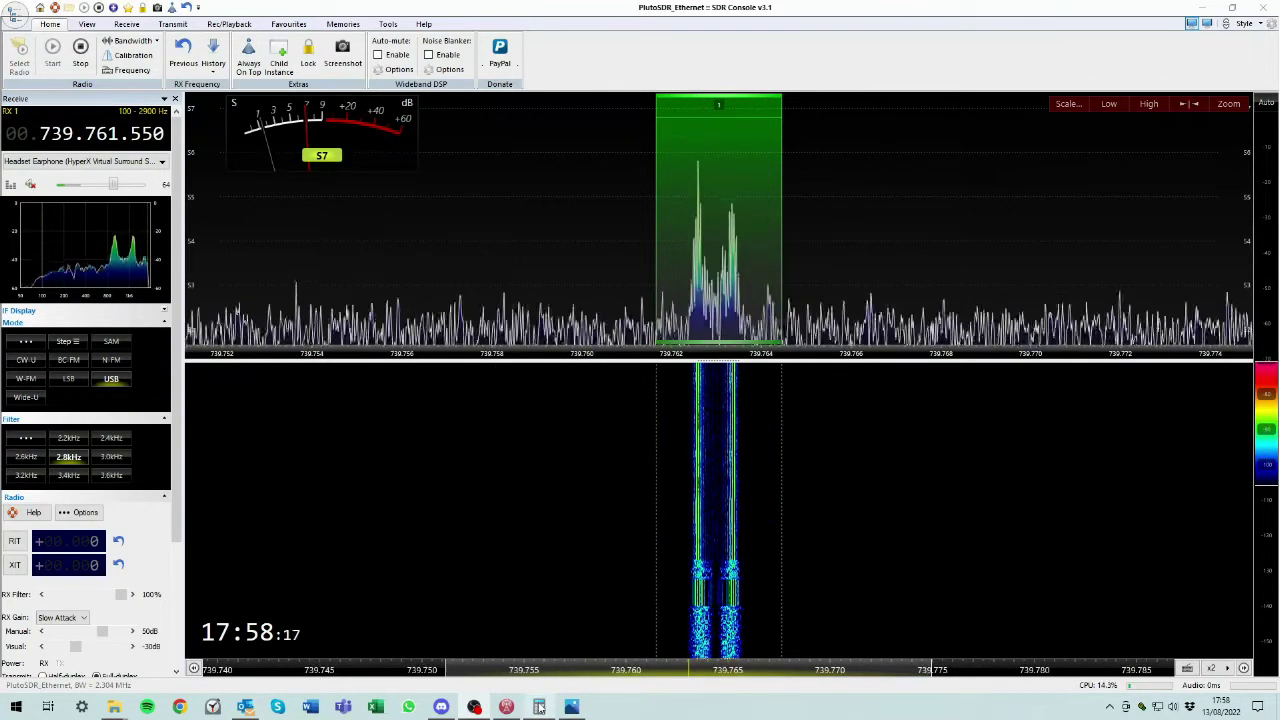
click(540, 707)
drag(982, 287, 980, 281)
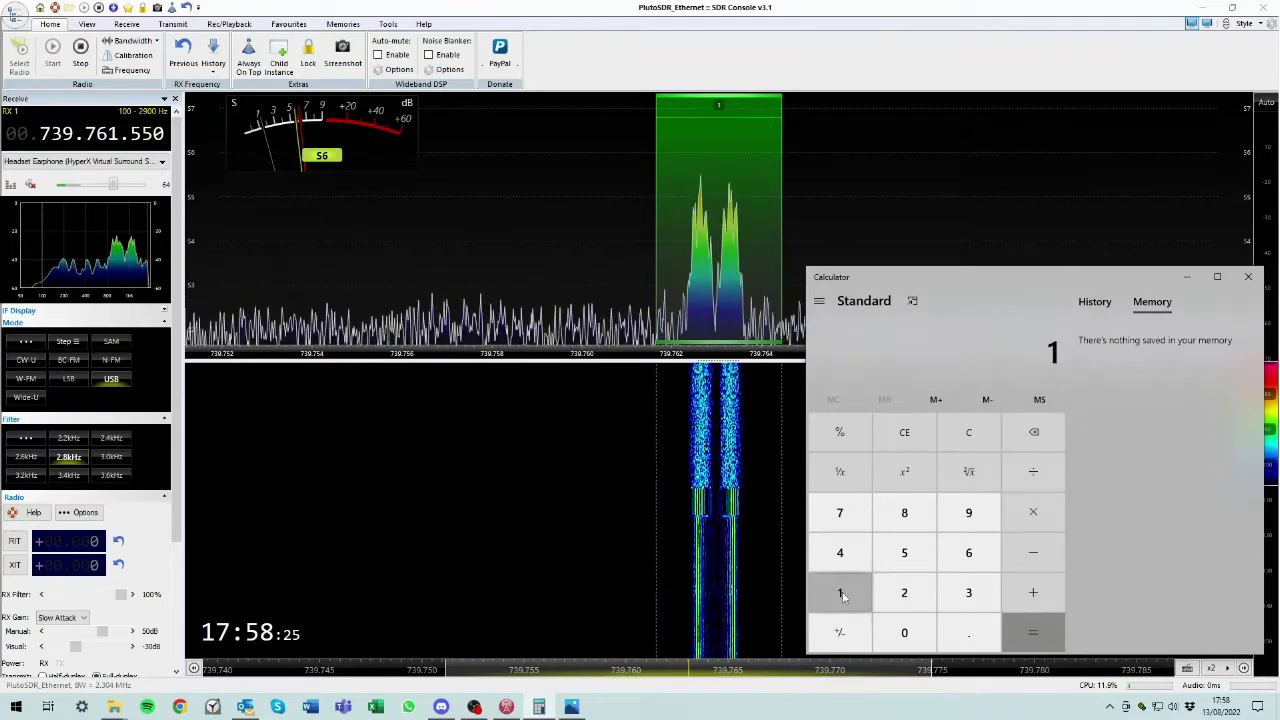
click(904, 632)
click(840, 552)
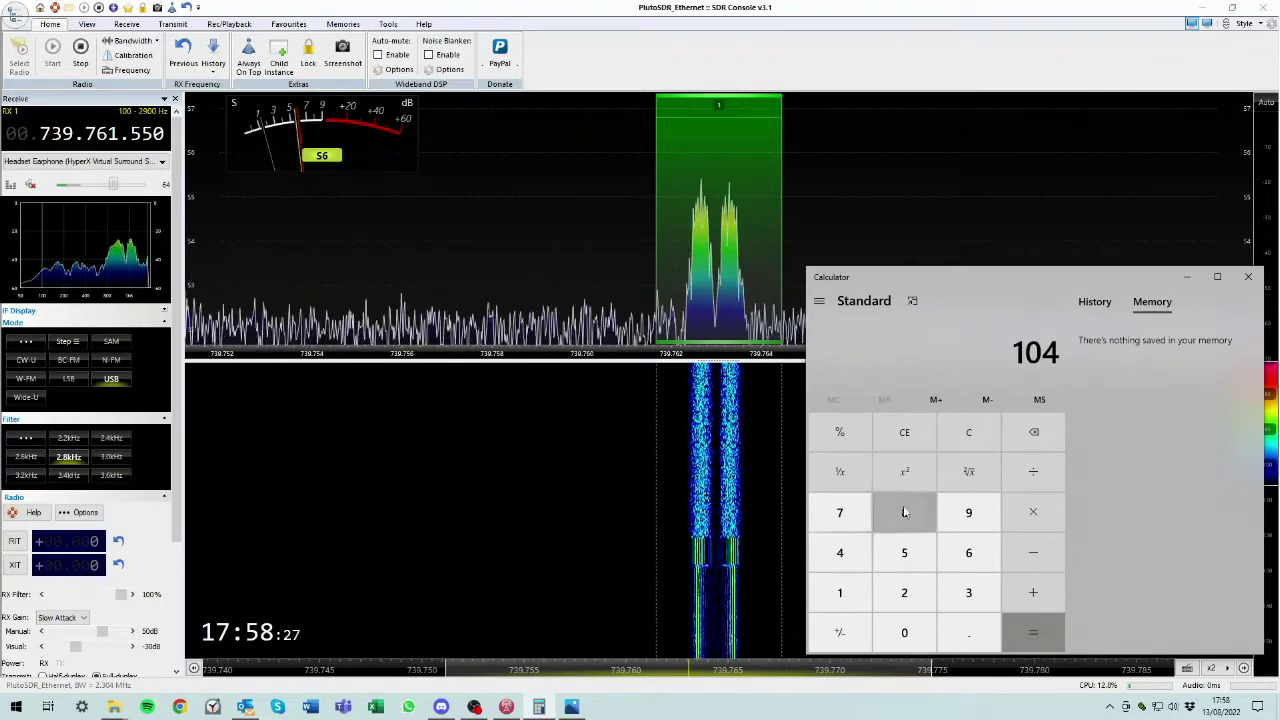
click(904, 512)
click(968, 512)
click(840, 512)
click(897, 552)
click(902, 632)
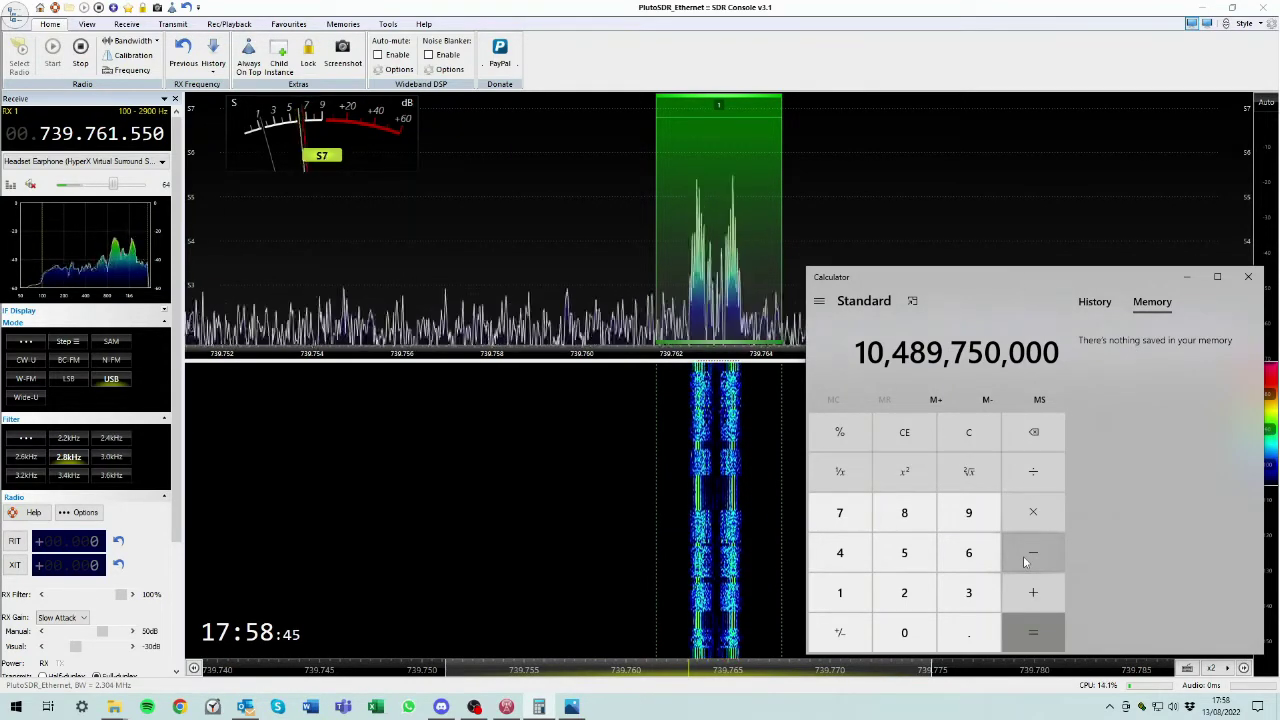
Step: Subtract the received frequency 739,762,820 to get the LNB offset 9,749,987,180
click(840, 512)
click(965, 590)
click(969, 515)
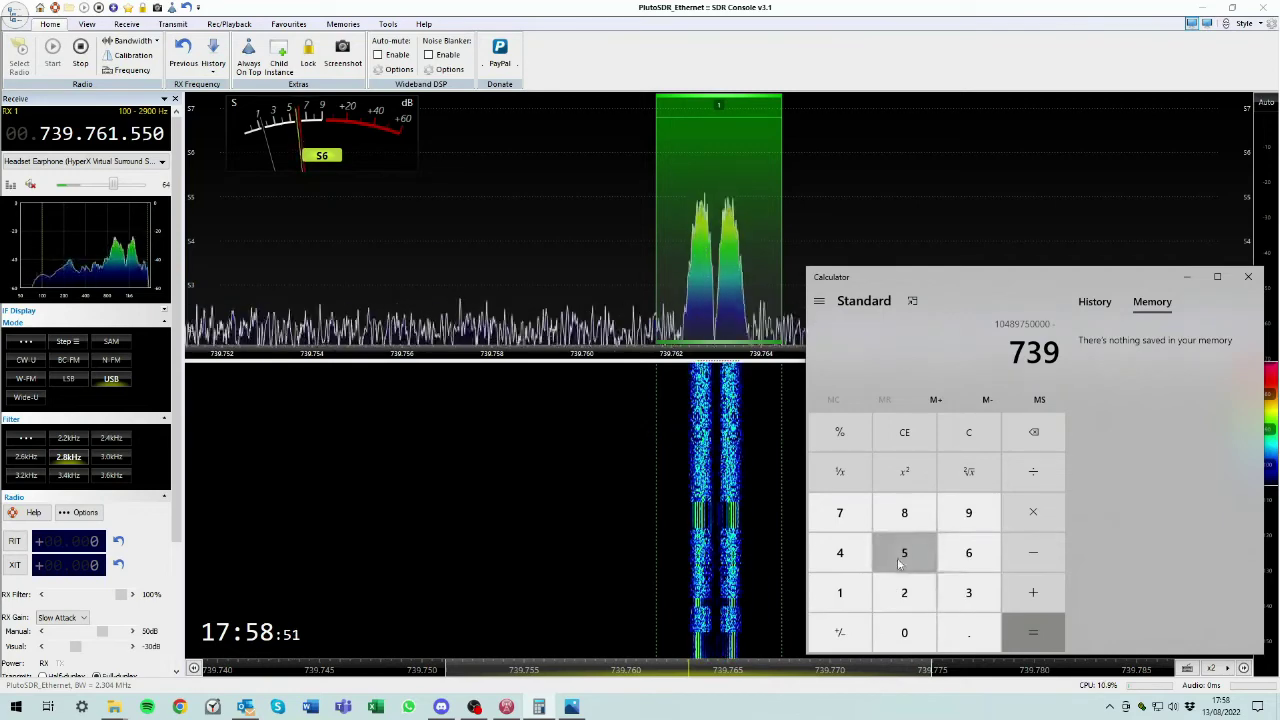
click(853, 525)
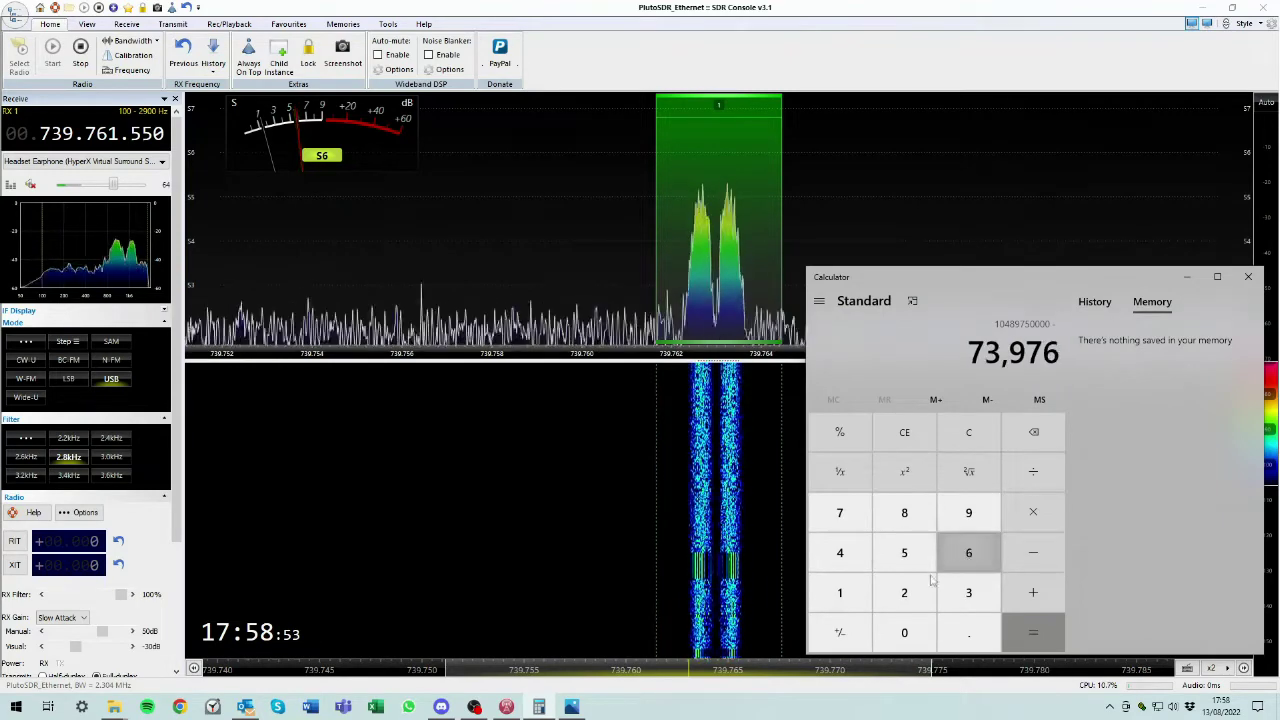
click(920, 591)
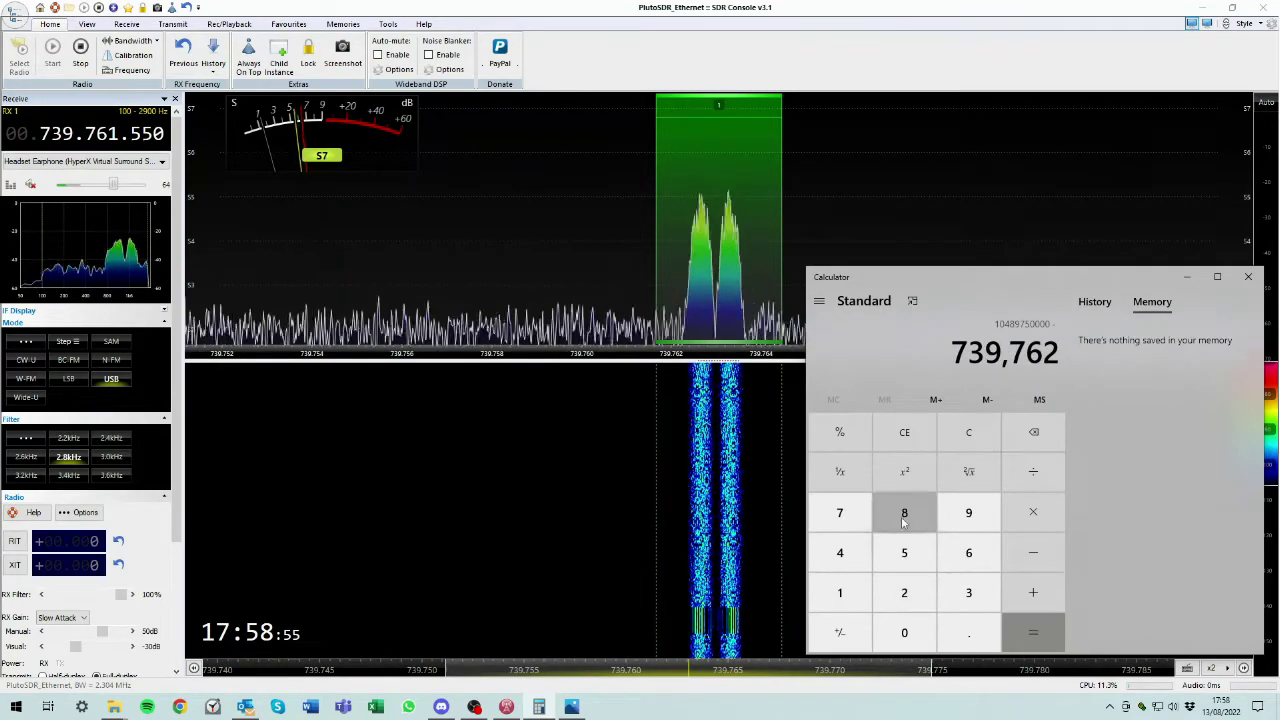
click(905, 513)
click(905, 597)
click(906, 628)
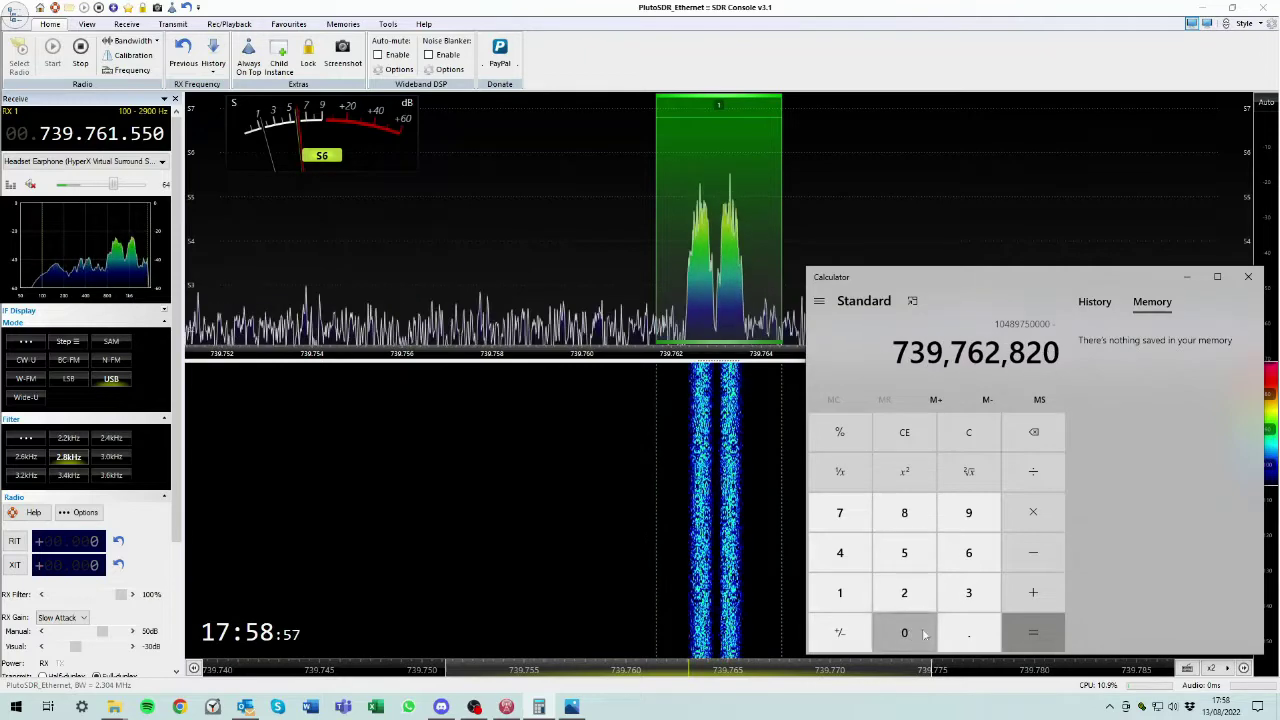
click(1035, 629)
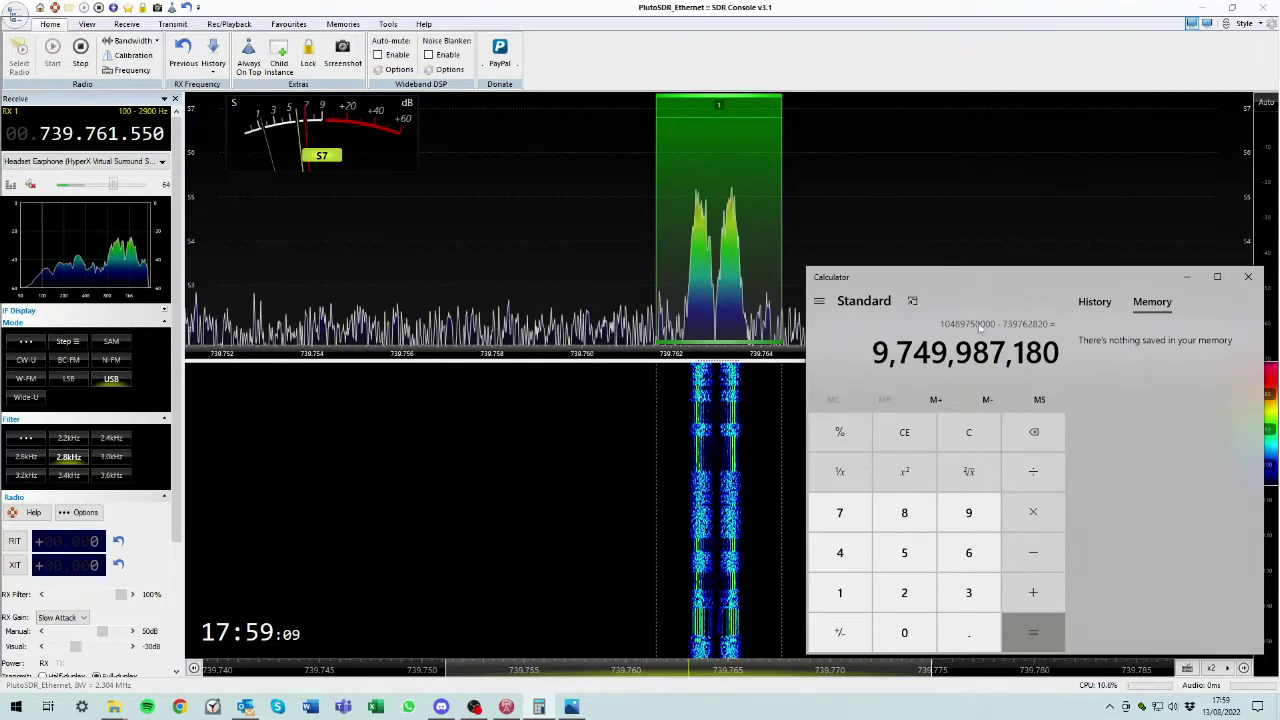
Step: Stop the radio, open the radio Definitions and tick Converter selection
drag(966, 275, 1279, 290)
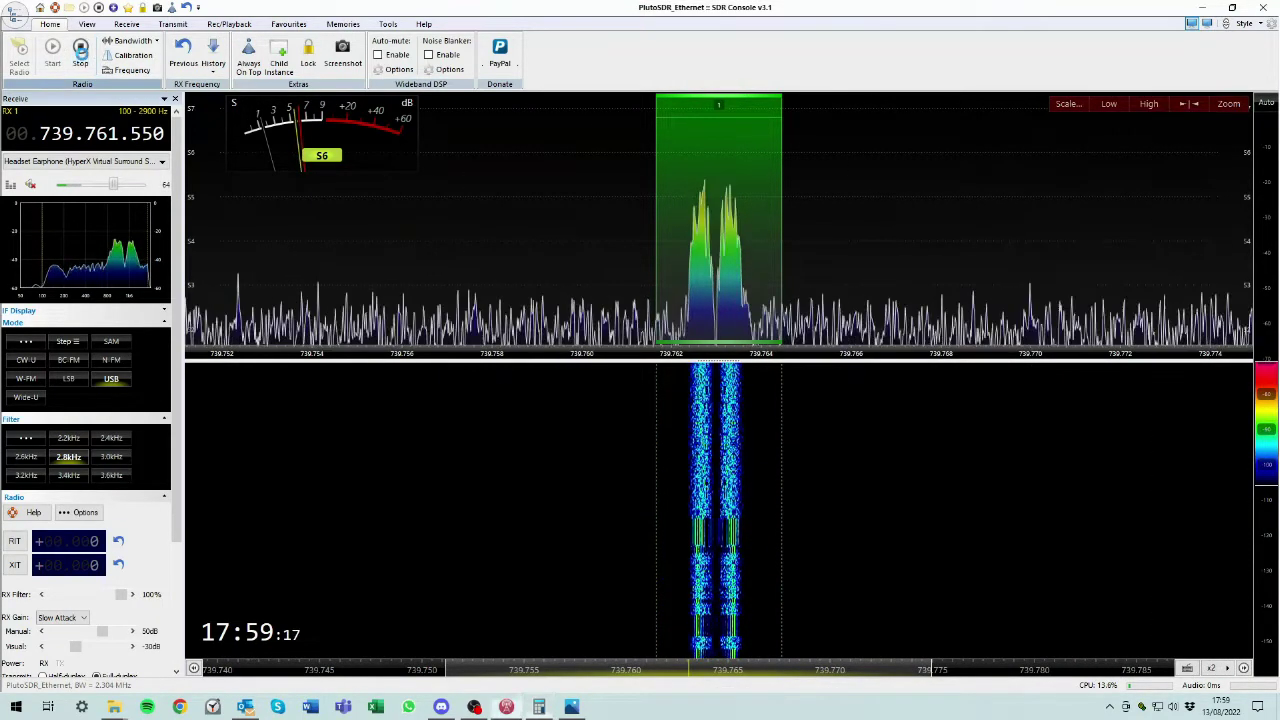
click(82, 55)
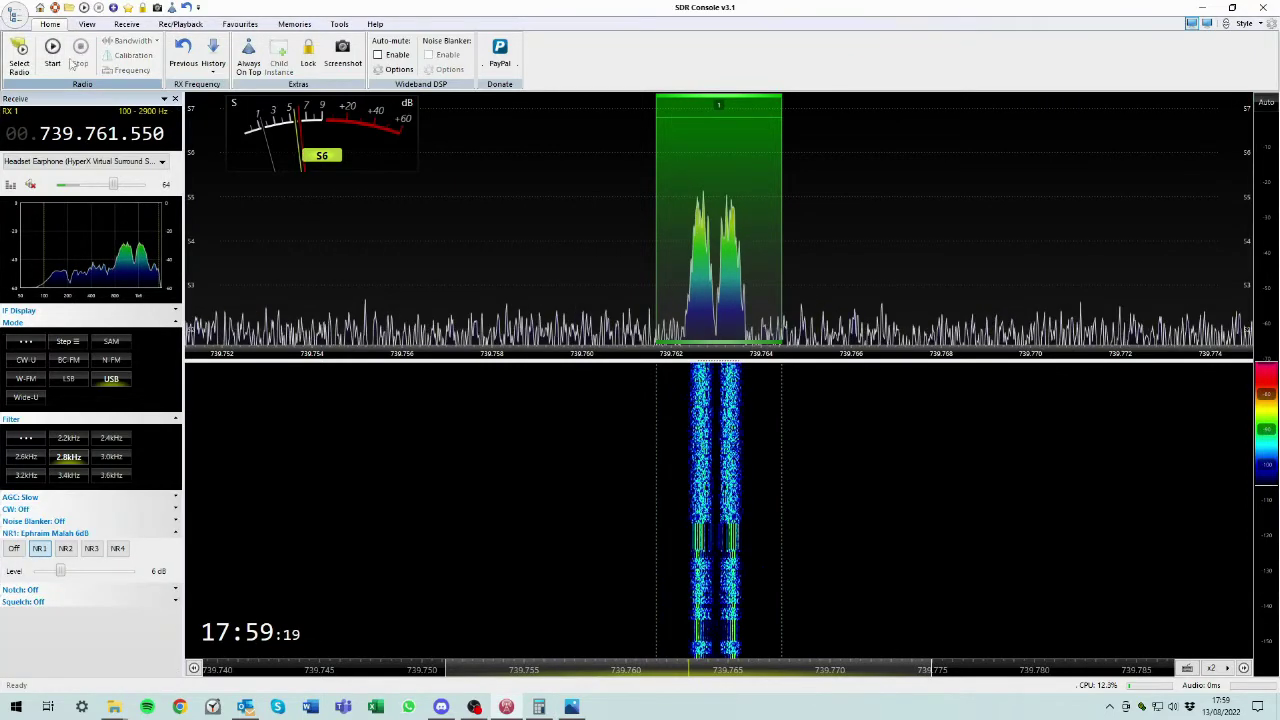
click(20, 62)
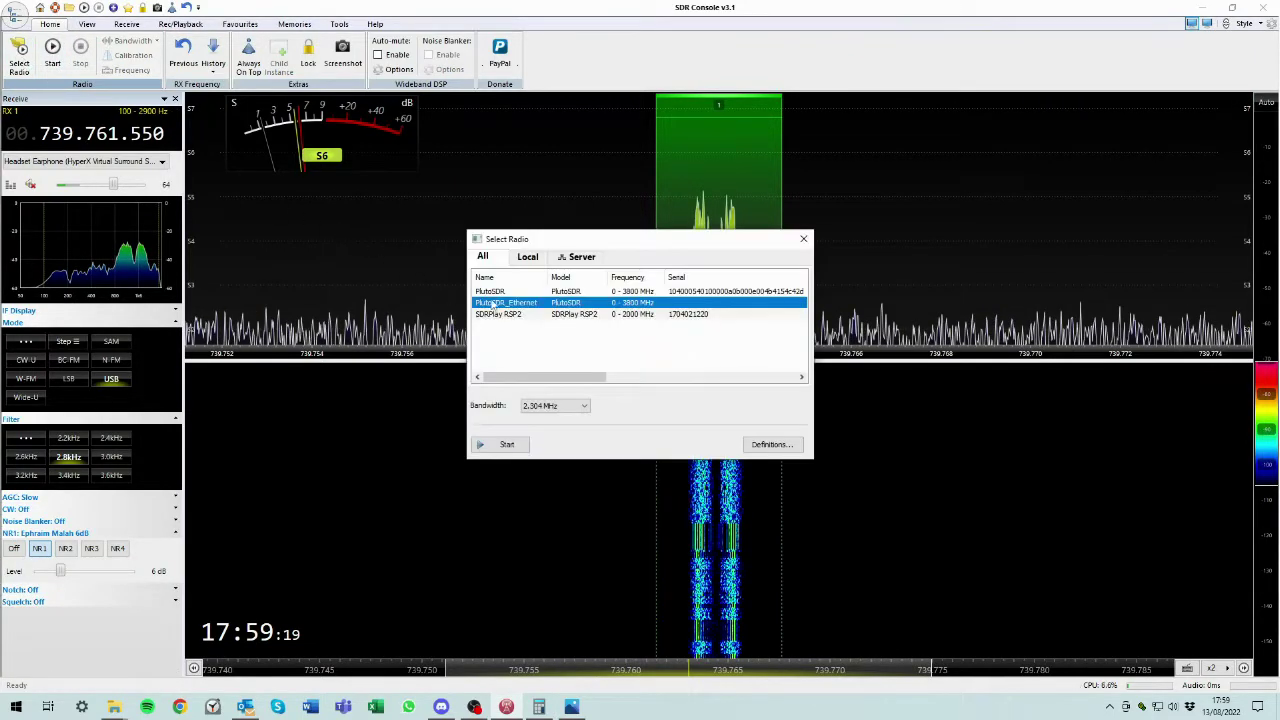
click(768, 444)
drag(565, 265, 616, 250)
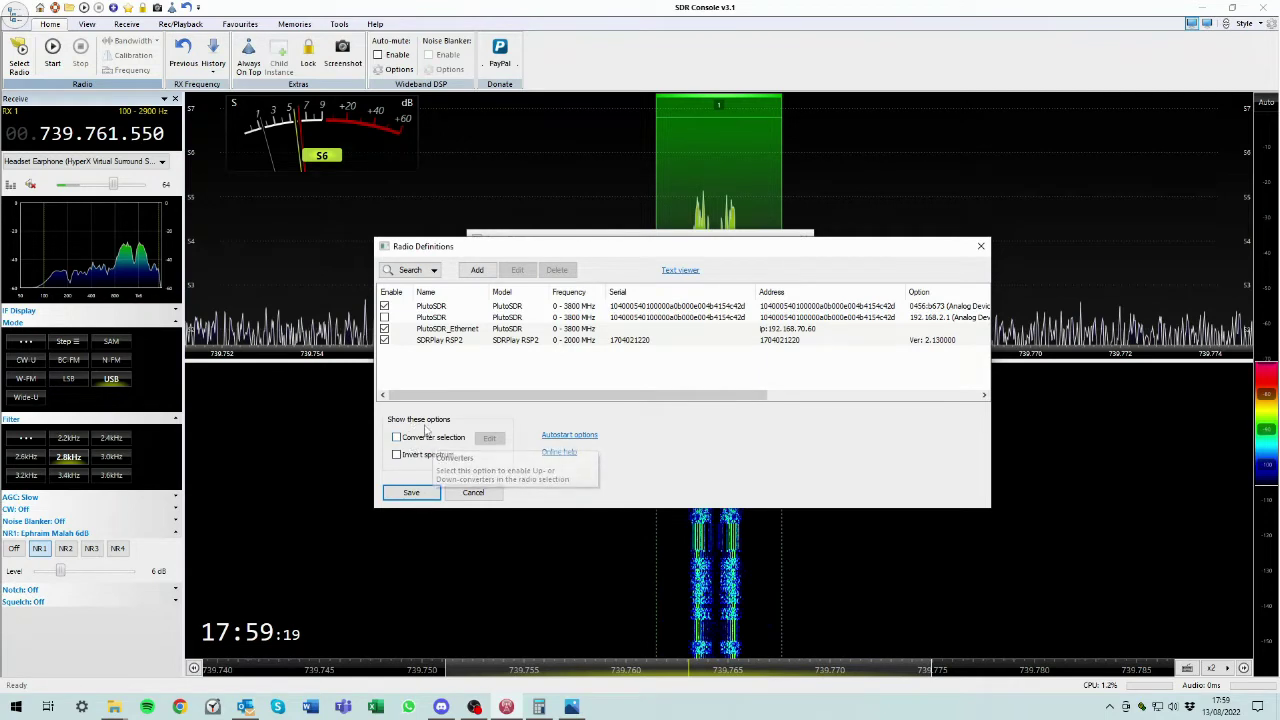
click(396, 438)
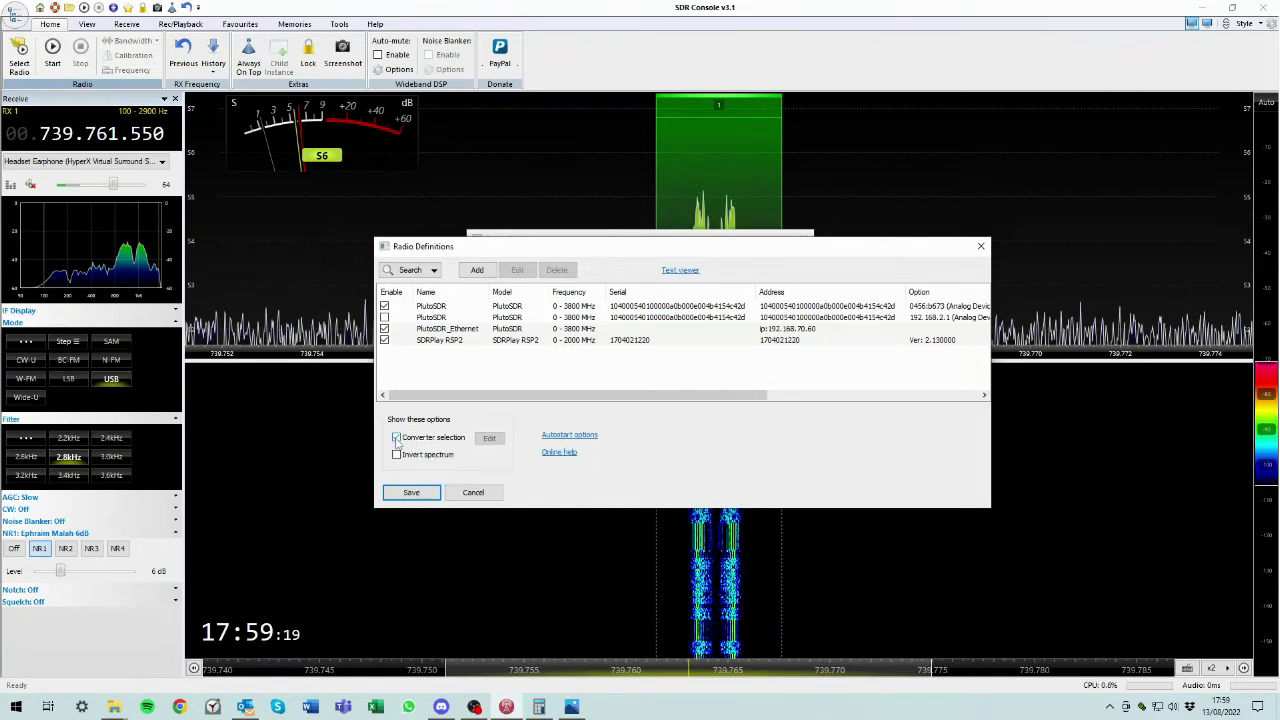
Step: Enter 9,749,987,180 as the QO-100 LNB RX offset, checked against Calculator, then close Calculator
click(489, 438)
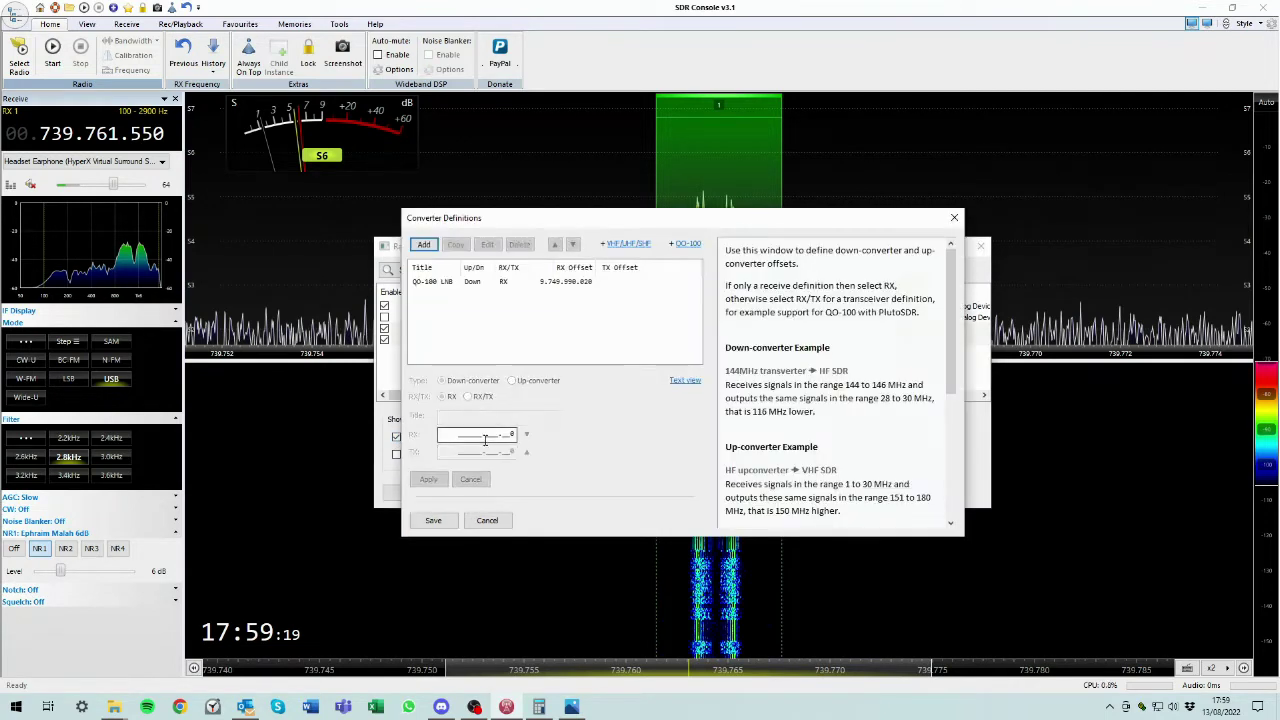
click(465, 284)
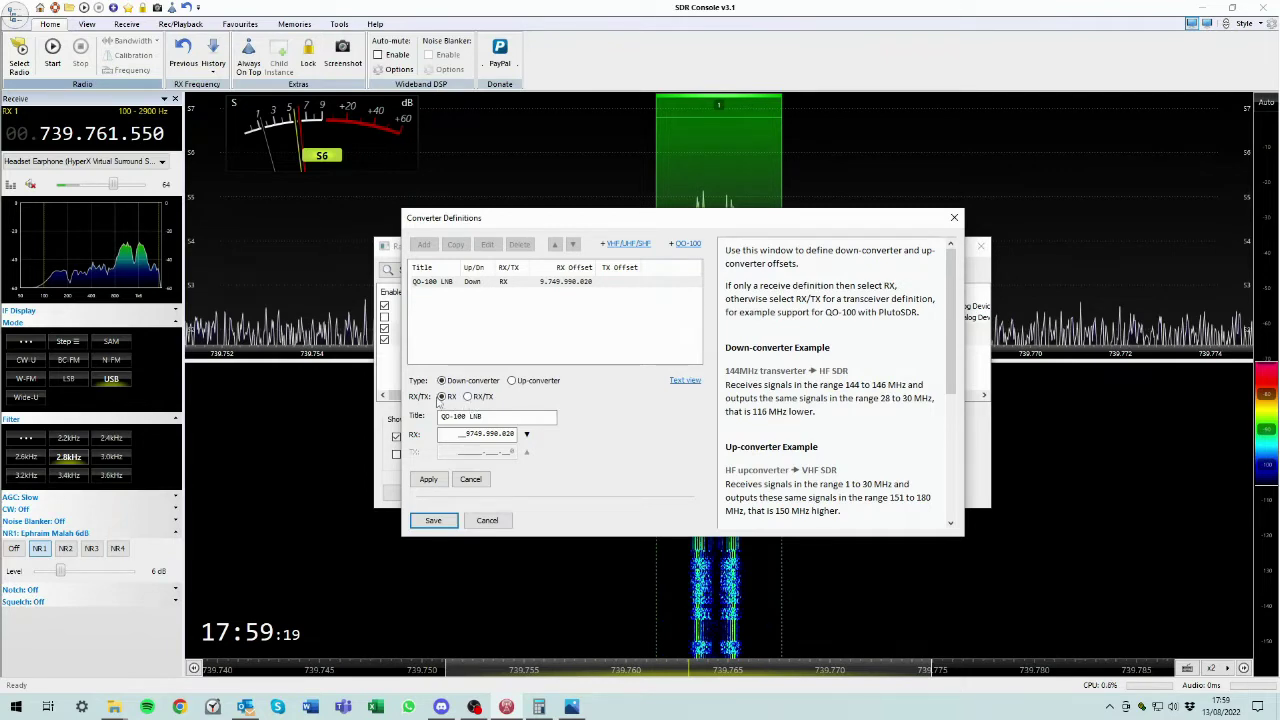
click(441, 419)
click(466, 433)
click(538, 707)
drag(1121, 316, 999, 316)
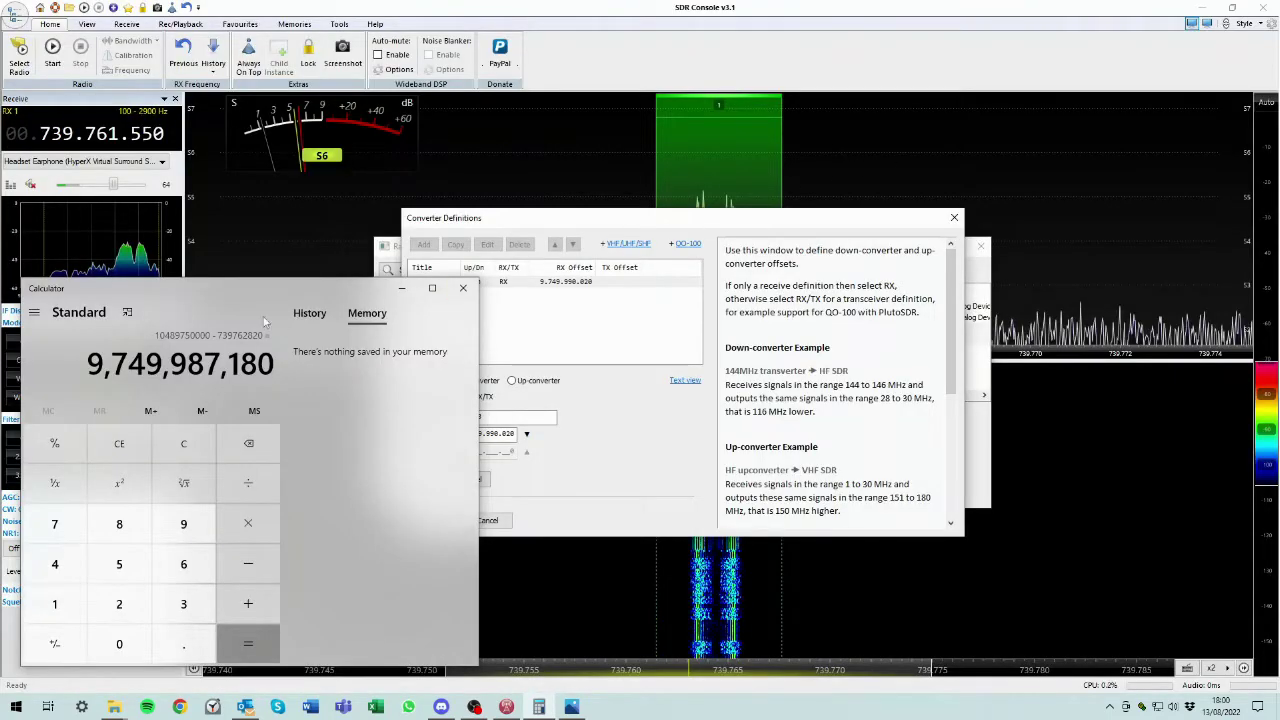
click(401, 288)
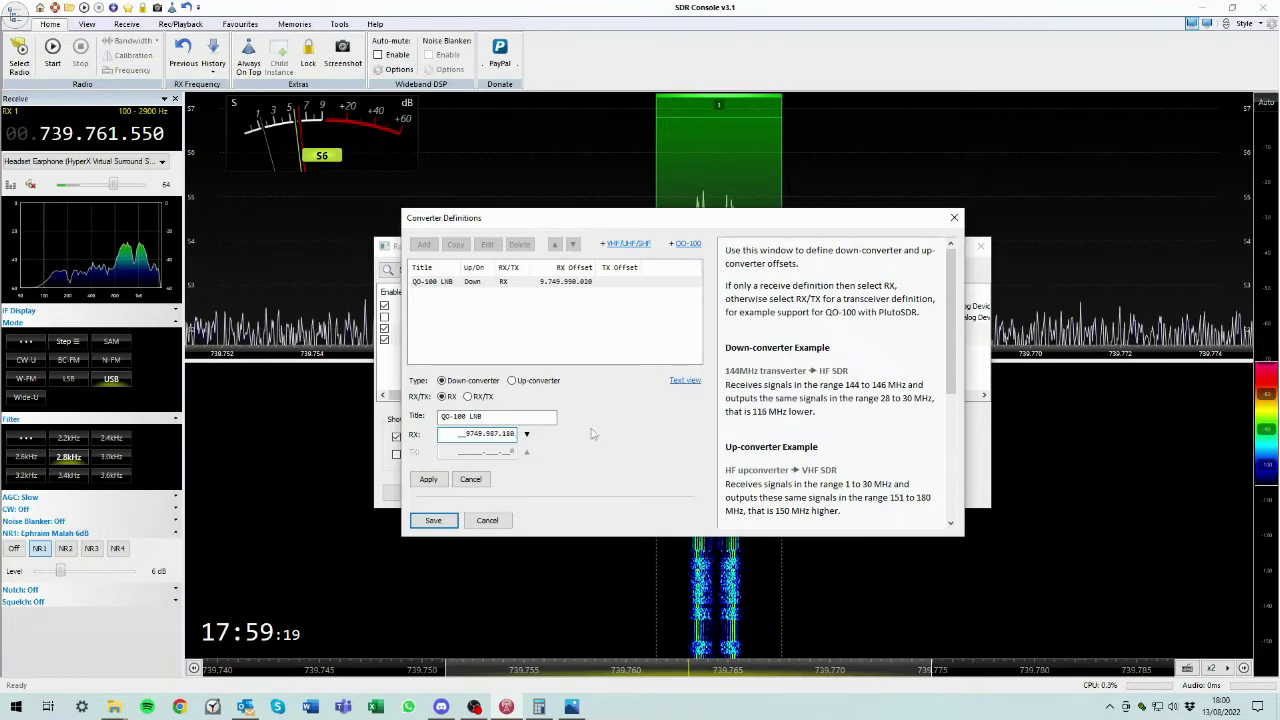
drag(1279, 287, 906, 299)
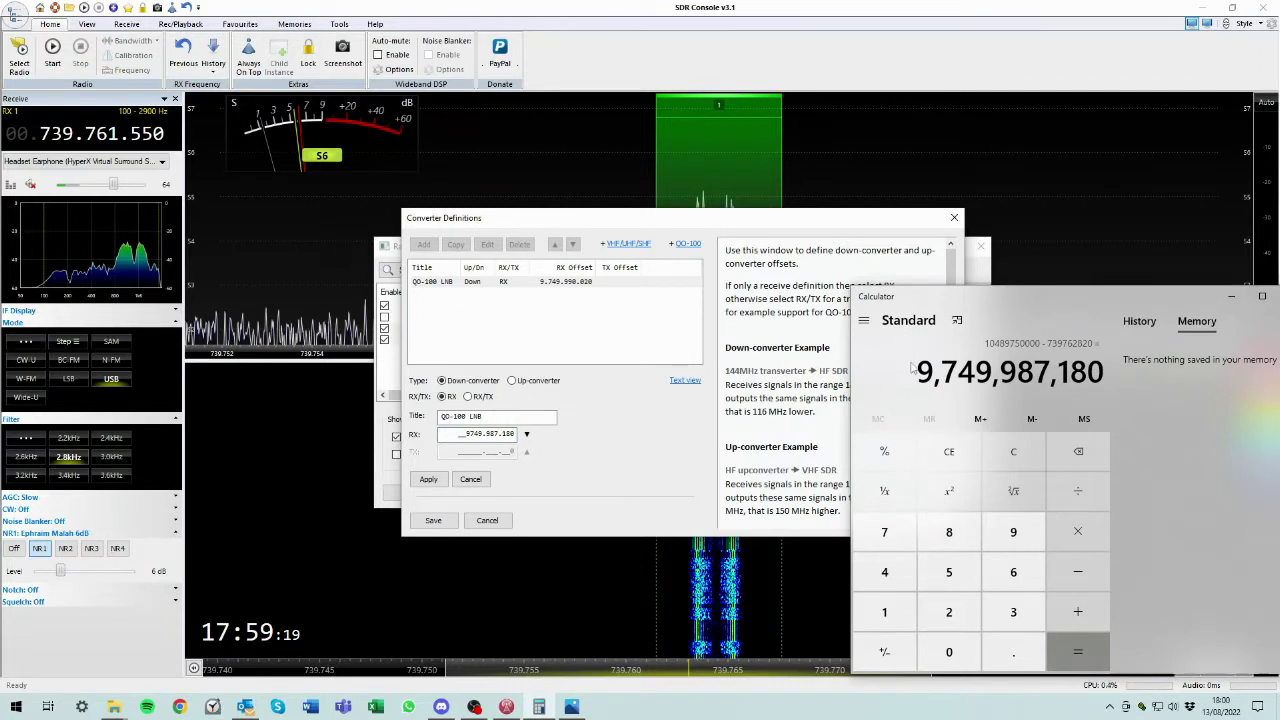
key(alt+F4)
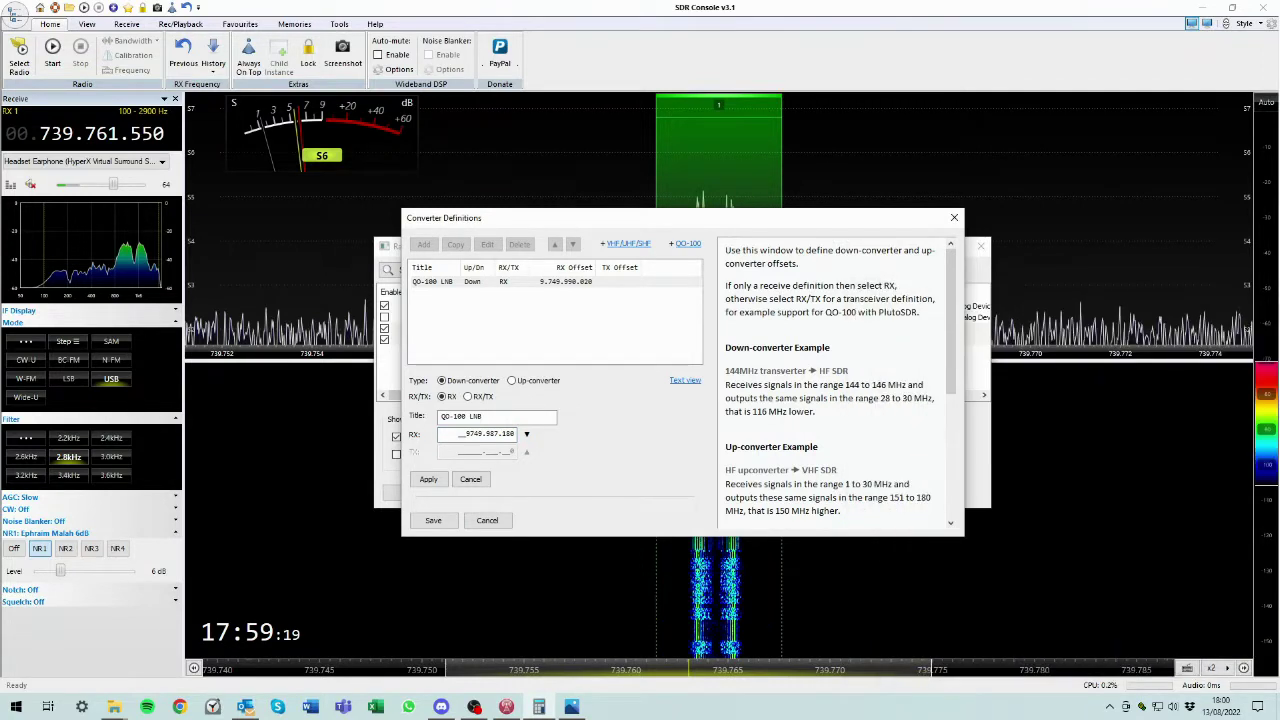
Step: Save the new QO-100 LNB offset and both definition dialogs
click(433, 480)
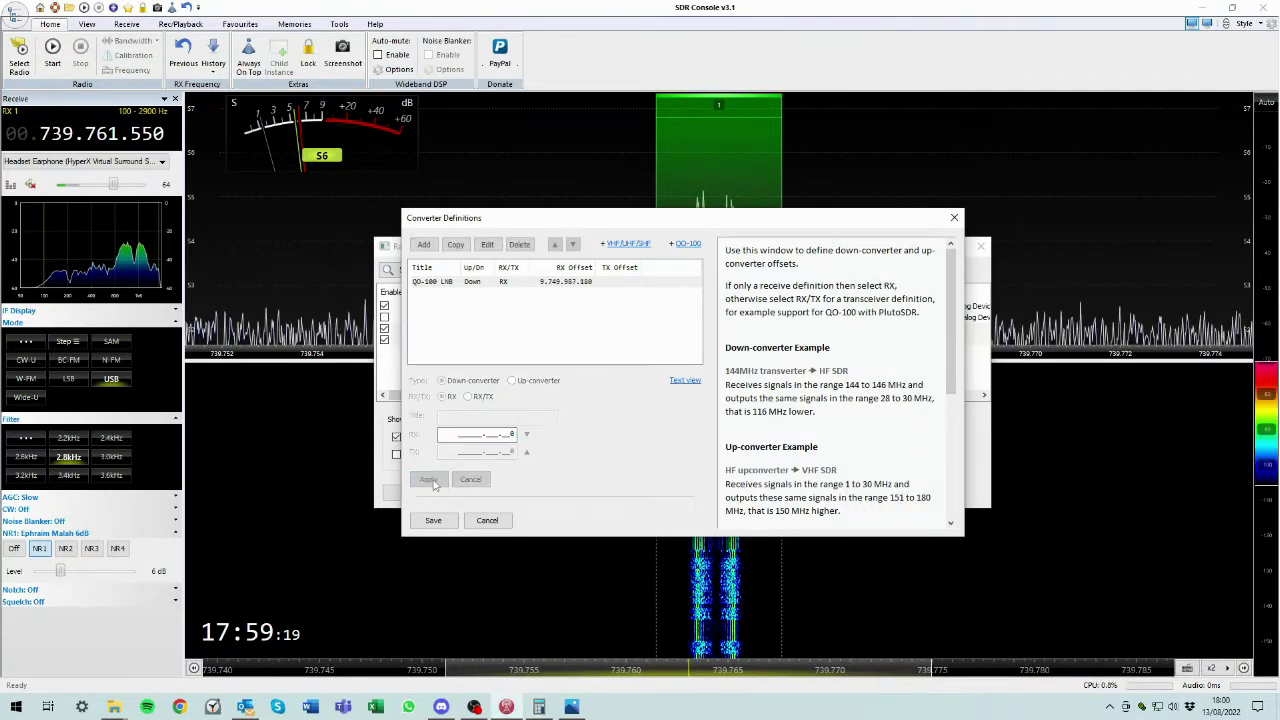
click(433, 520)
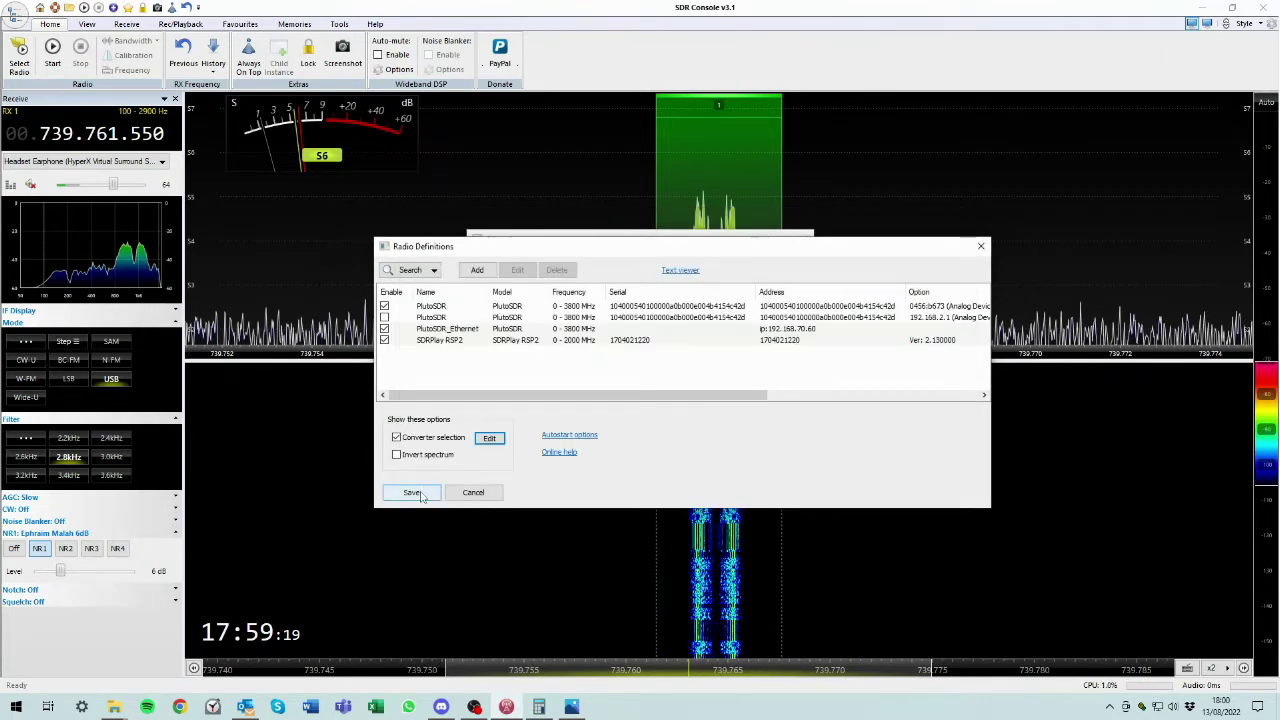
click(422, 494)
Step: Start receiving on PlutoSDR_Ethernet with the QO-100 LNB converter selected
click(529, 306)
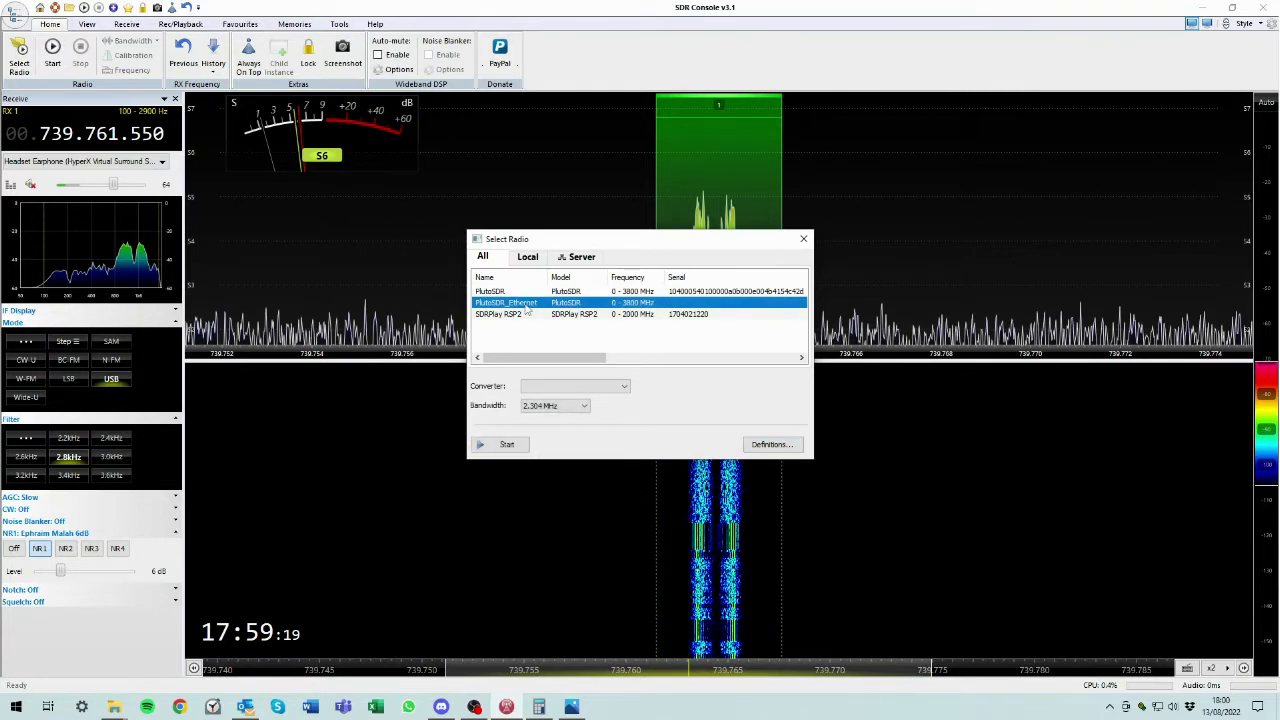
click(577, 388)
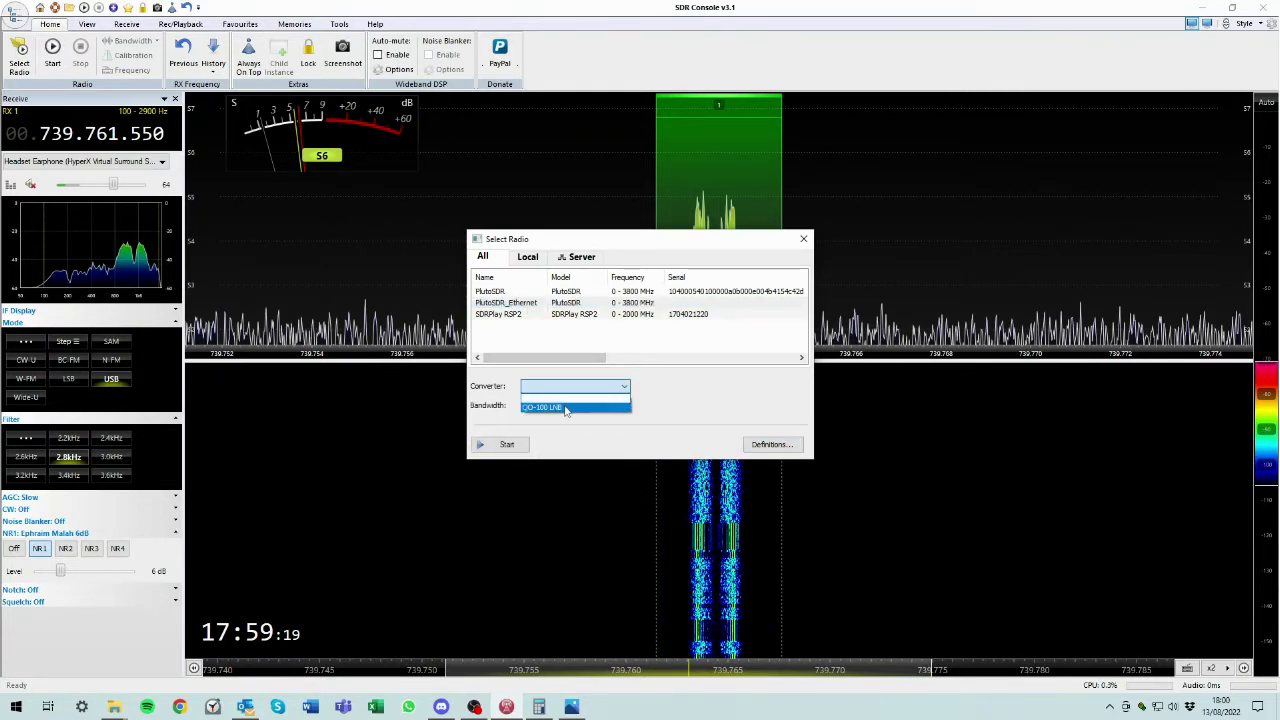
click(566, 408)
click(513, 444)
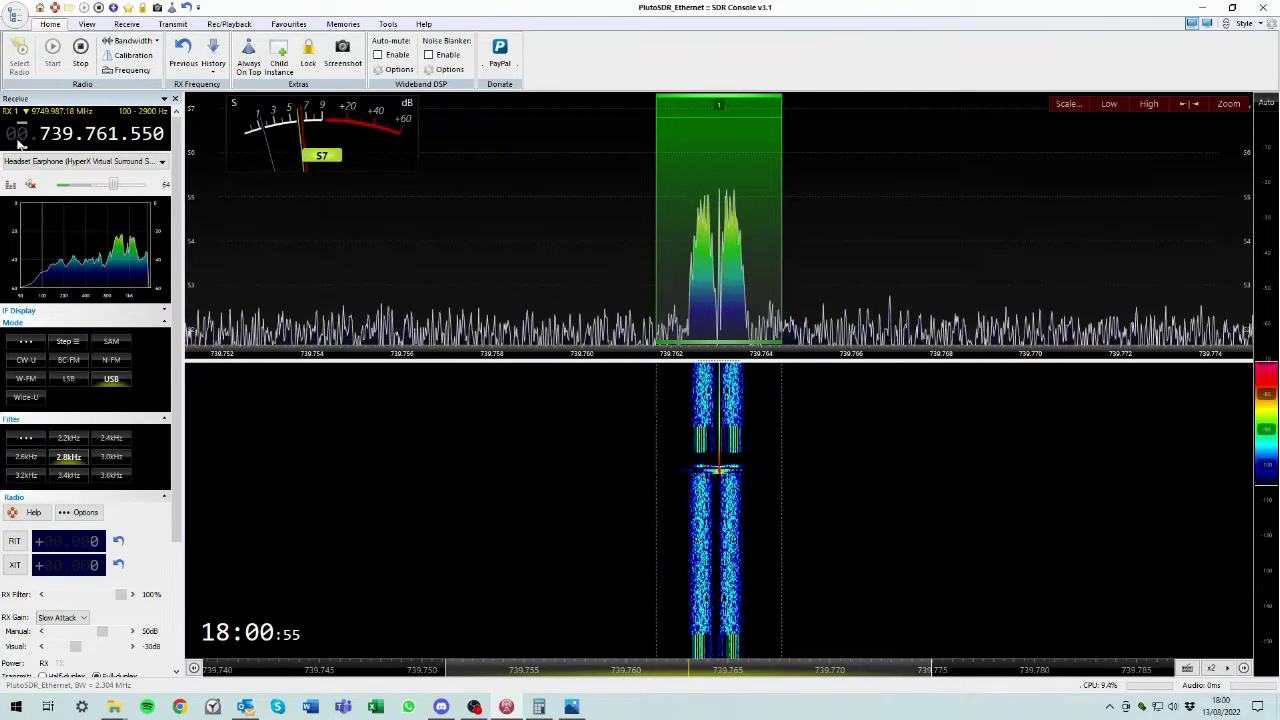
Step: Scroll the frequency readout digits until it reads 10.489.750.000 in USB
scroll(15, 140, up, 1)
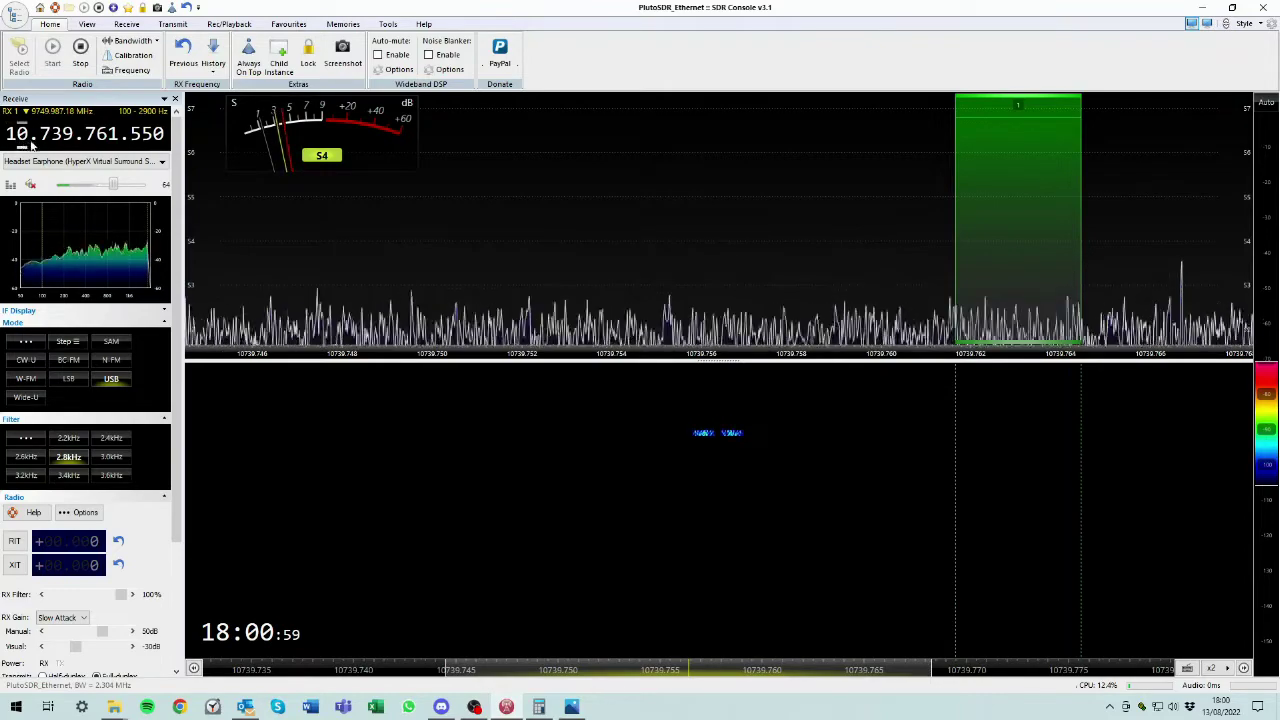
scroll(44, 140, down, 2)
scroll(44, 140, down, 1)
scroll(58, 142, up, 5)
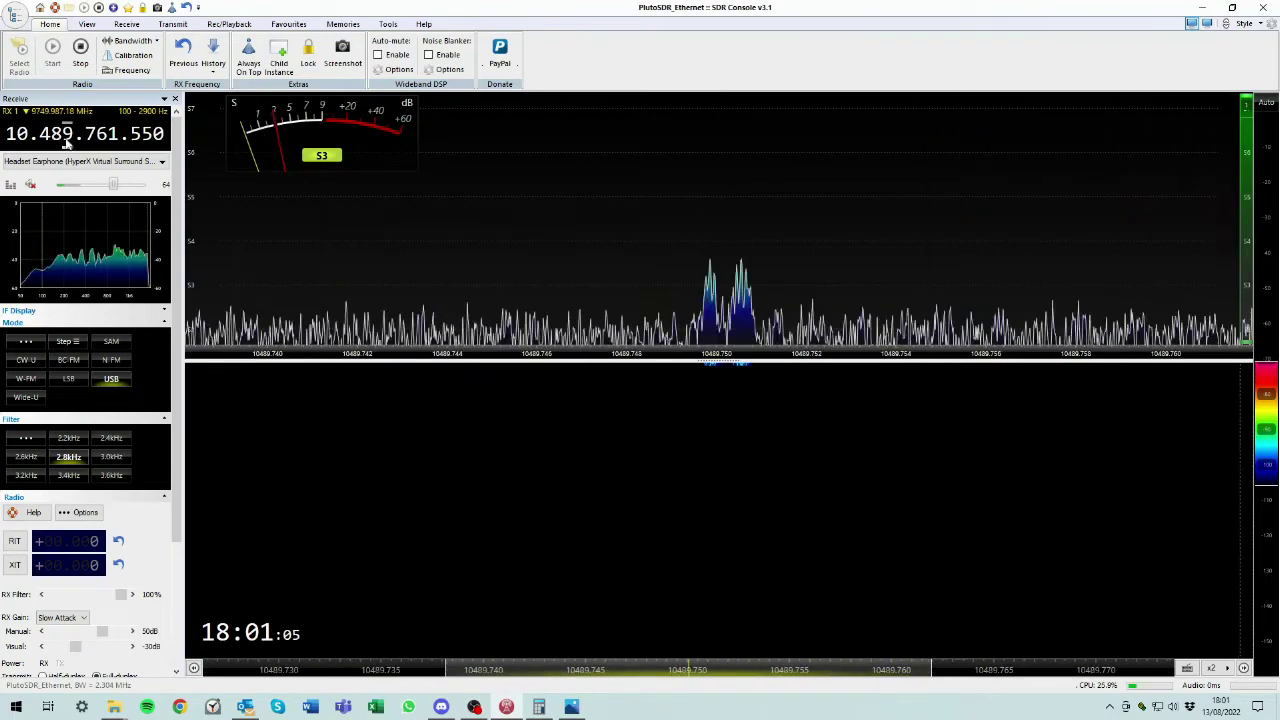
scroll(103, 147, down, 2)
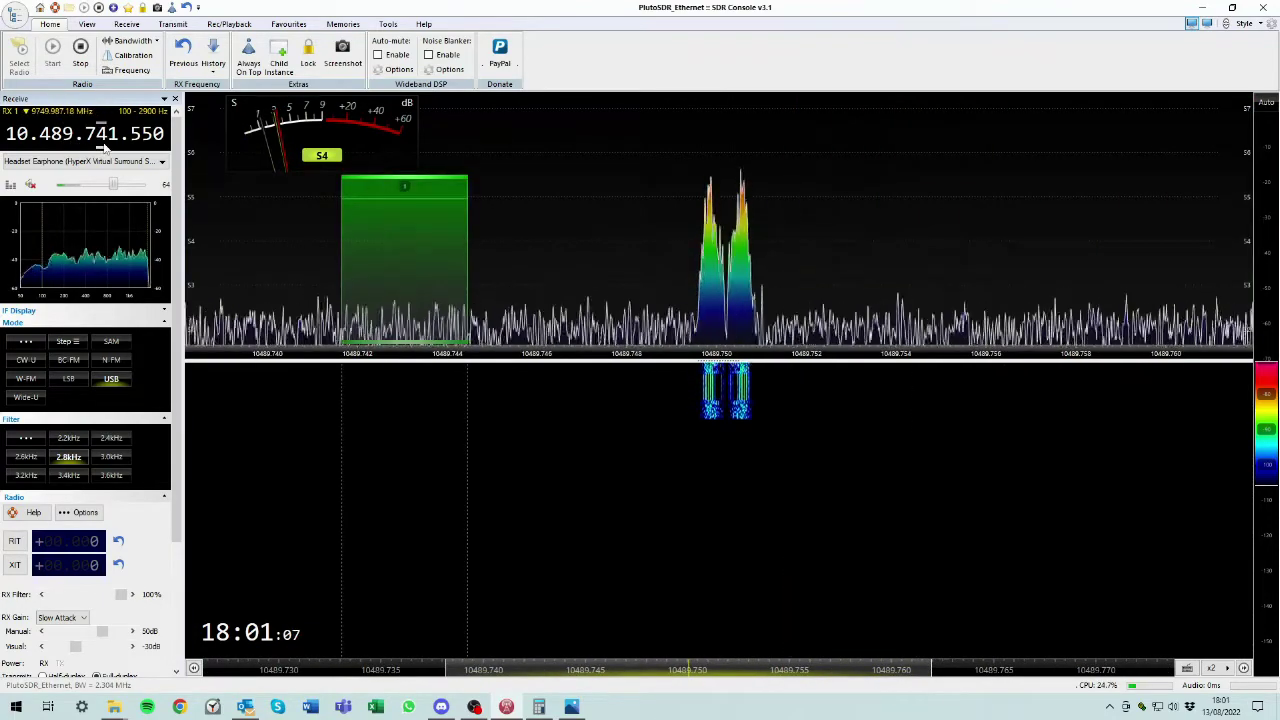
scroll(103, 147, up, 1)
scroll(116, 147, down, 1)
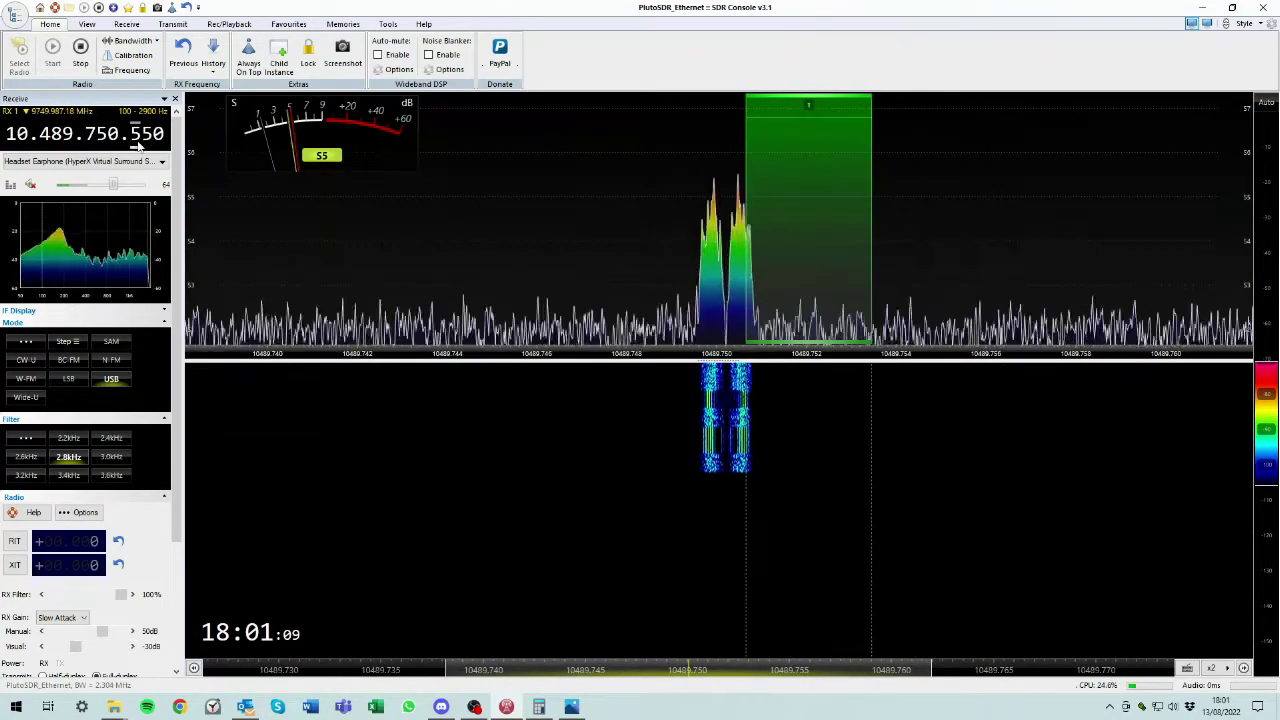
scroll(140, 145, down, 5)
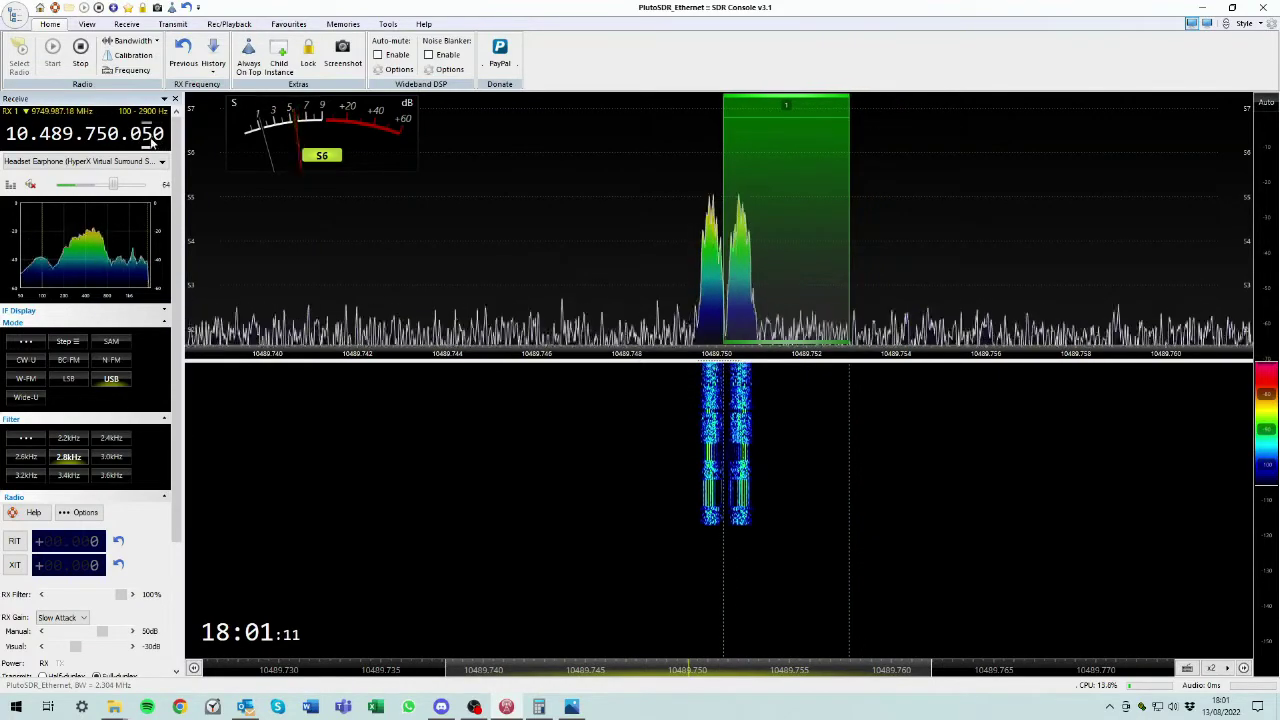
scroll(150, 143, down, 4)
scroll(150, 143, down, 1)
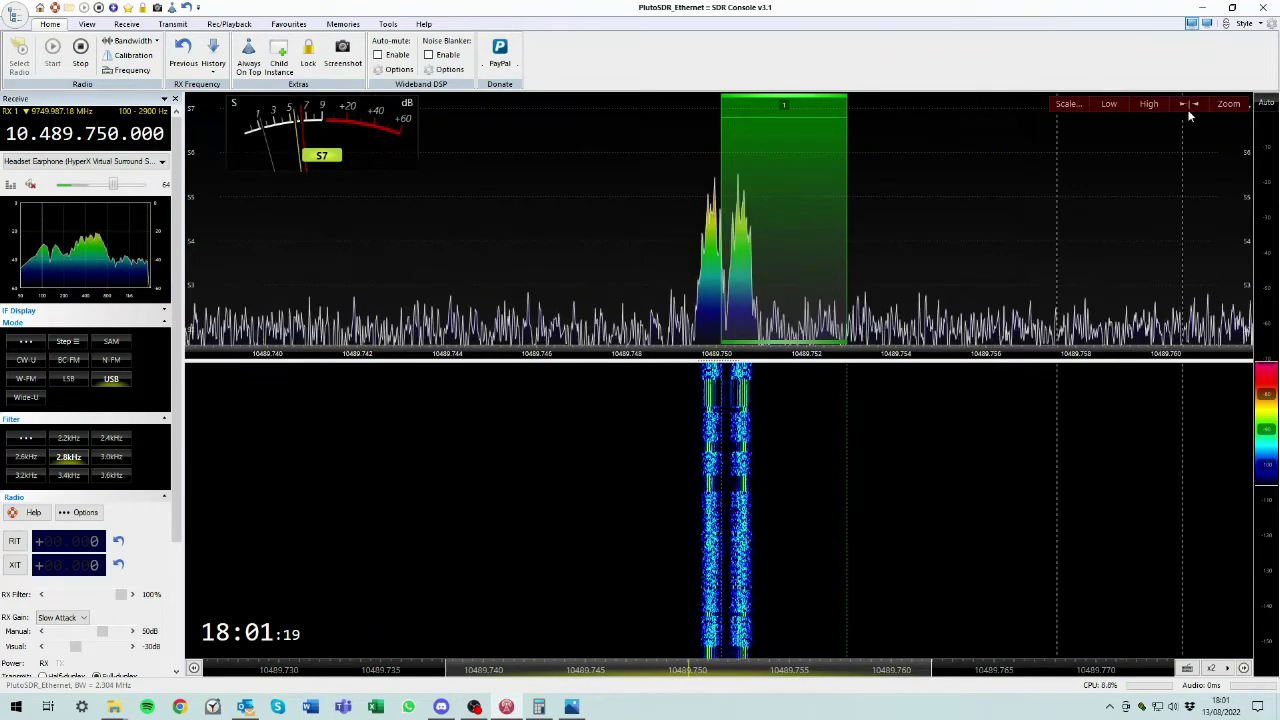
Step: Pull the spectrum Zoom slider down to show the 10489.750 beacon among neighbouring signals
click(1228, 103)
click(1229, 196)
mouse_move(1229, 196)
mouse_down()
mouse_move(1233, 272)
mouse_move(1232, 257)
mouse_up()
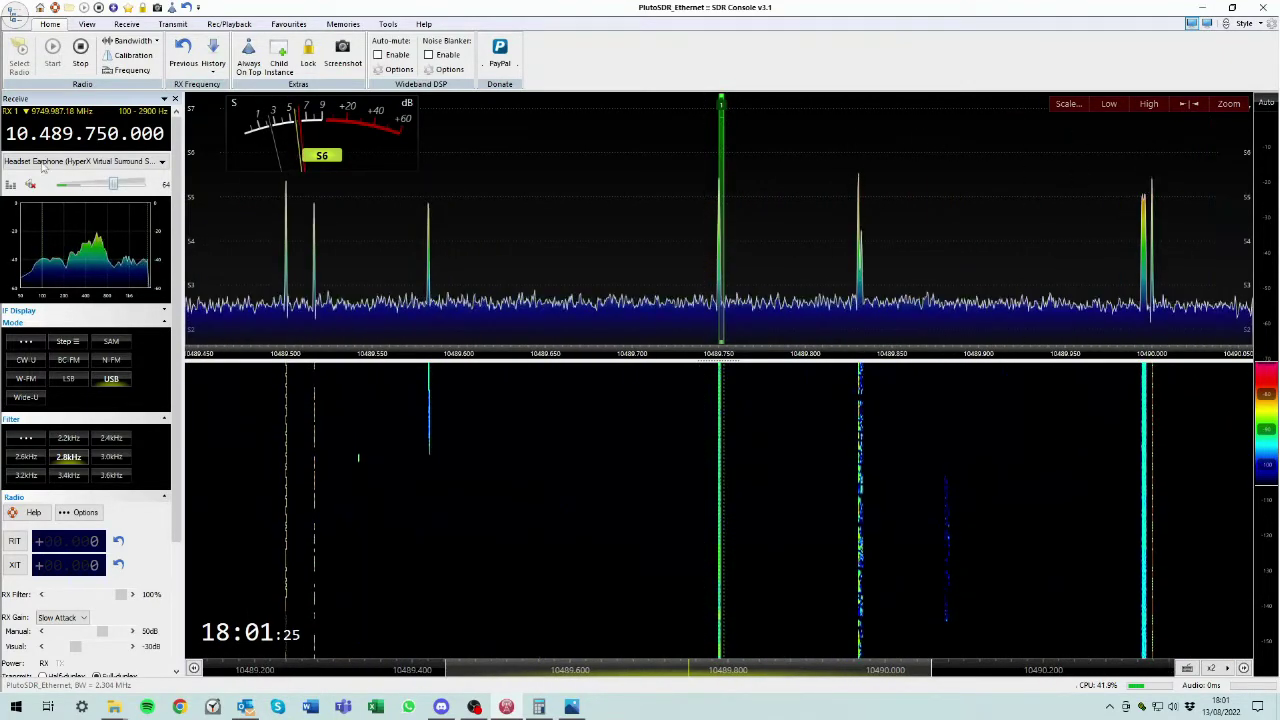